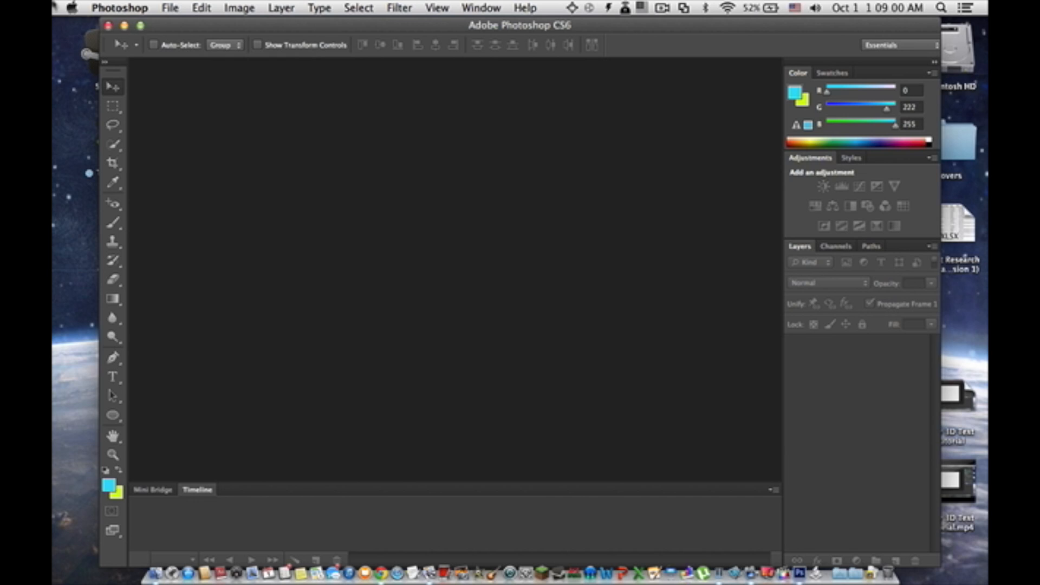
Open mountains.jpg from the desktop in Preview and copy the whole image
{"action": "left_click", "coordinate": [497, 288]}
{"action": "left_click", "coordinate": [125, 25]}
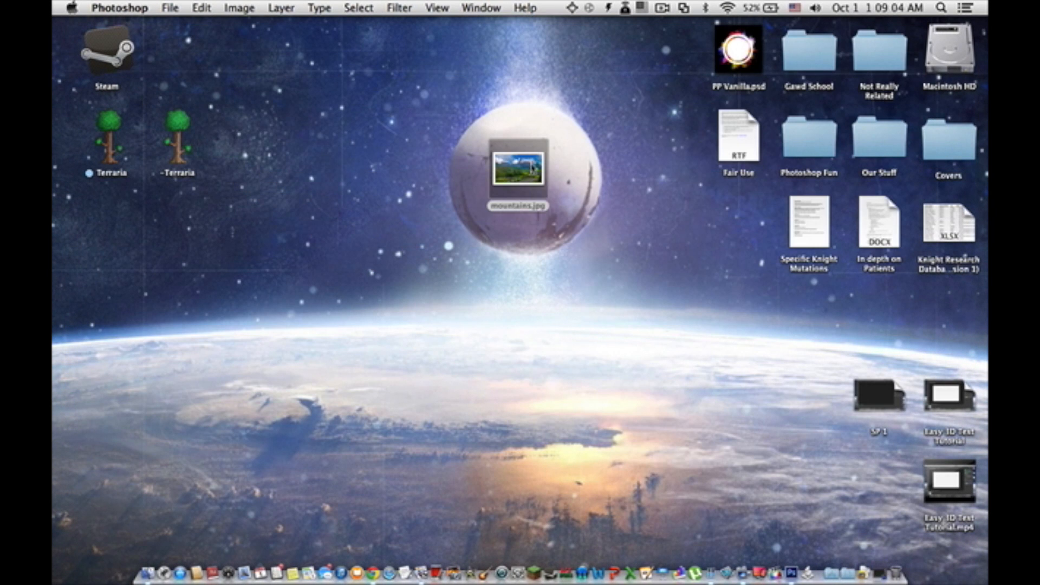
{"action": "double_click", "coordinate": [531, 166]}
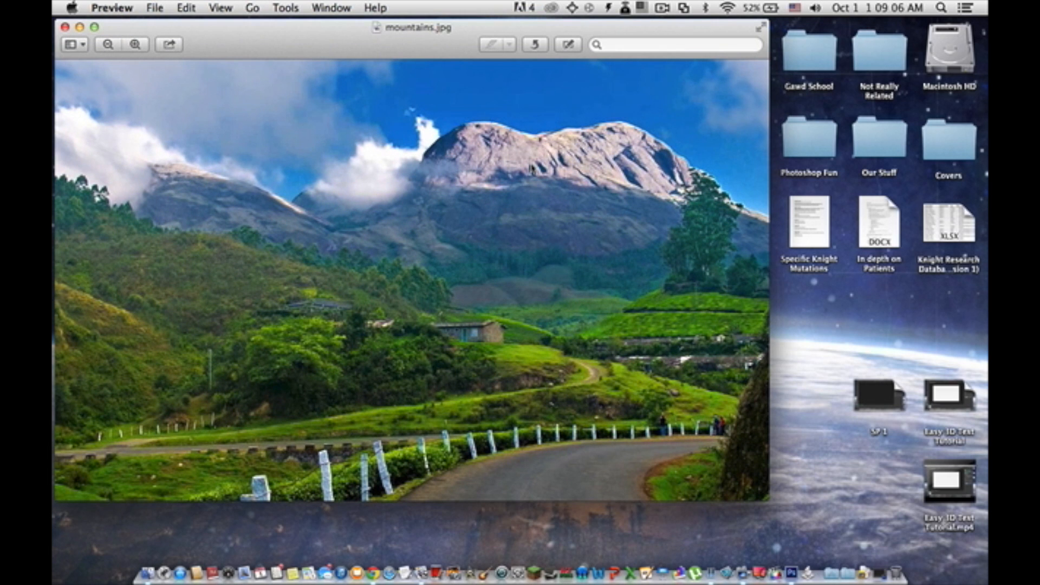
{"action": "key", "text": "super+a"}
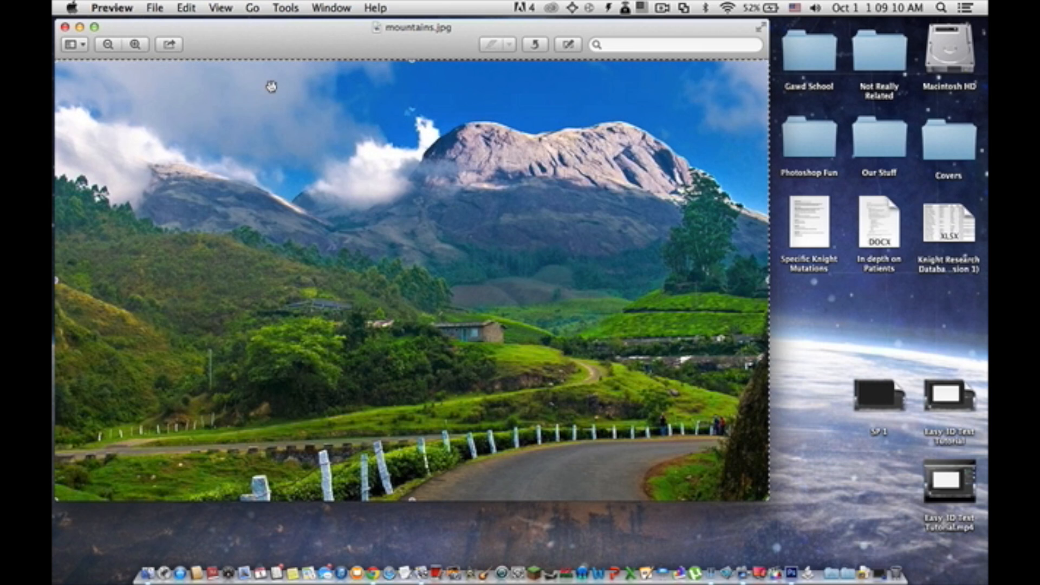
Switch back to Photoshop, create a 977 × 604 pixel document named Mountains from the Clipboard preset, and paste the copied image into it
{"action": "key", "text": "ctrl+Up"}
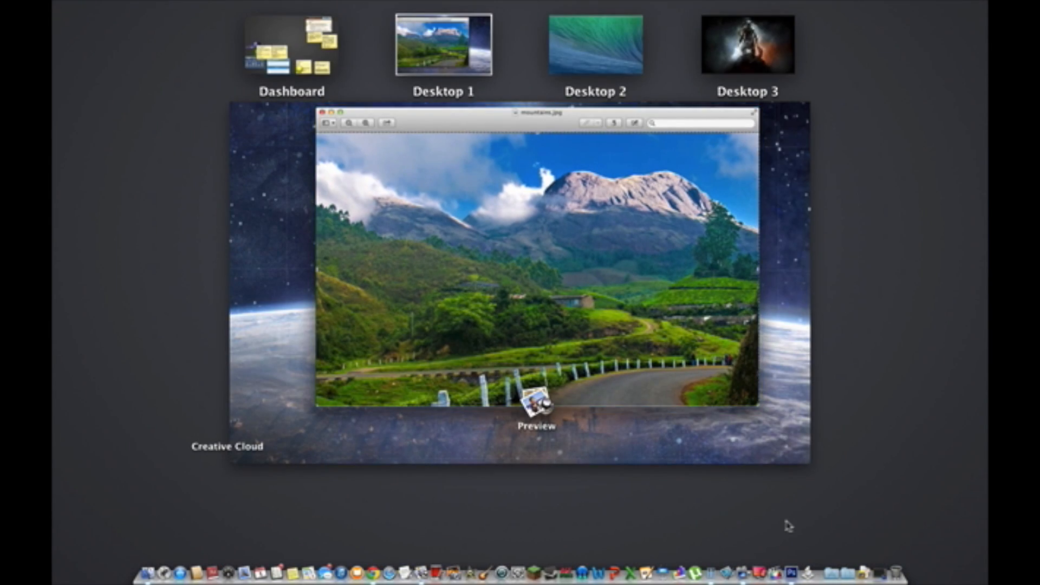
{"action": "key", "text": "ctrl+Up"}
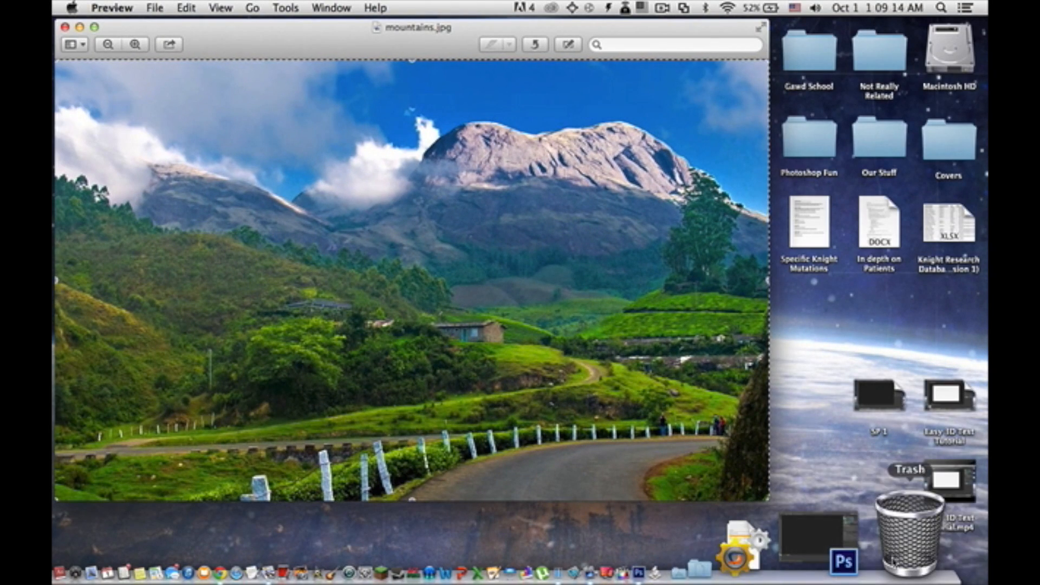
{"action": "left_click", "coordinate": [845, 561]}
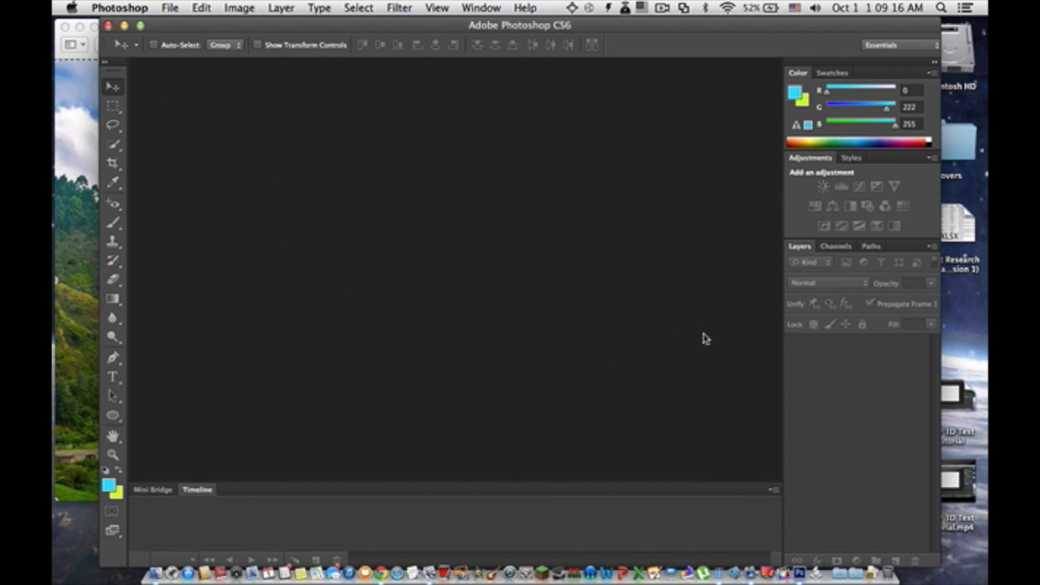
{"action": "key", "text": "super+n"}
{"action": "type", "text": "Mountains"}
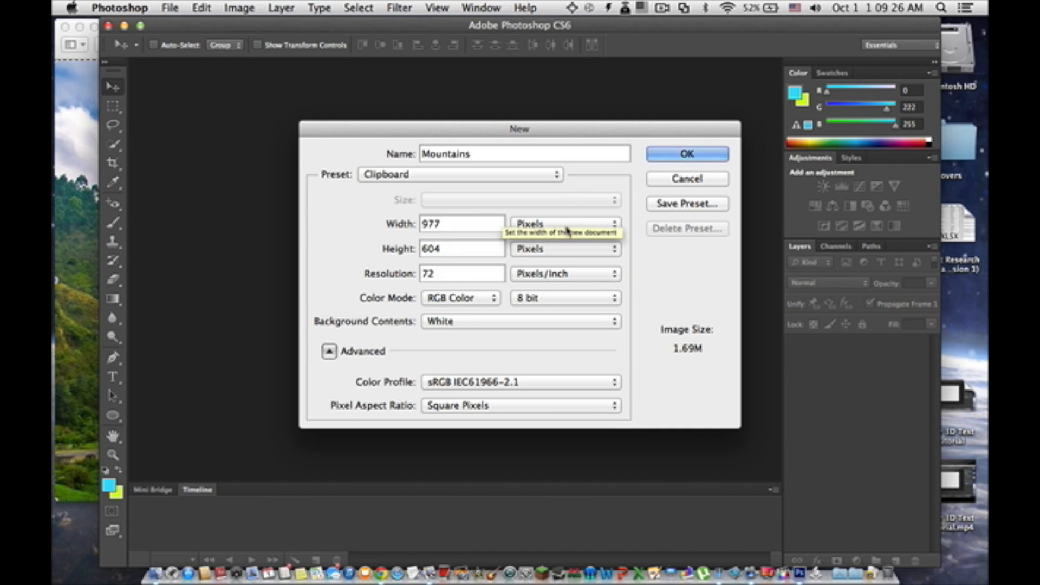
{"action": "left_click", "coordinate": [655, 156]}
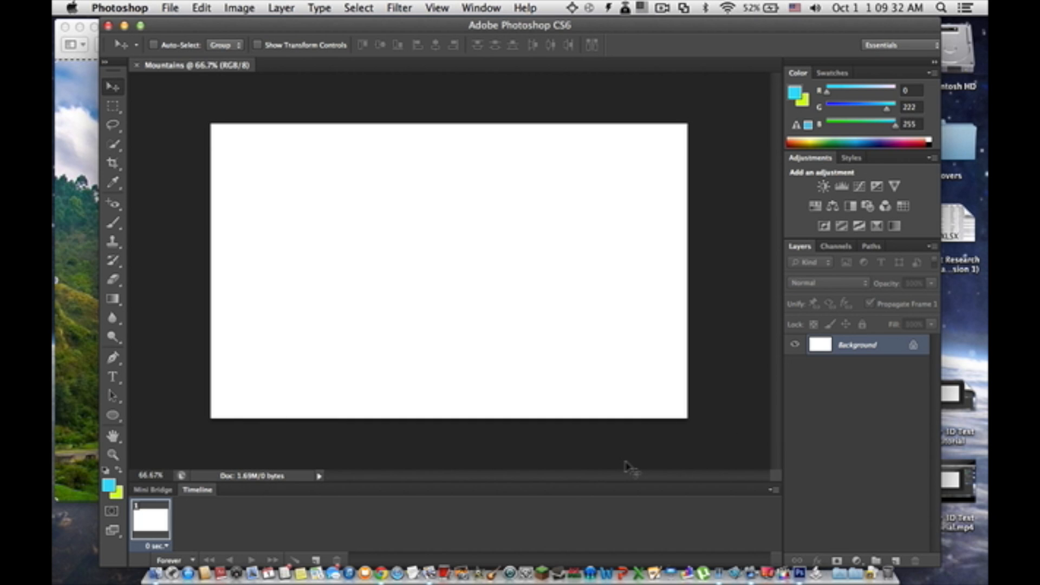
{"action": "key", "text": "super+v"}
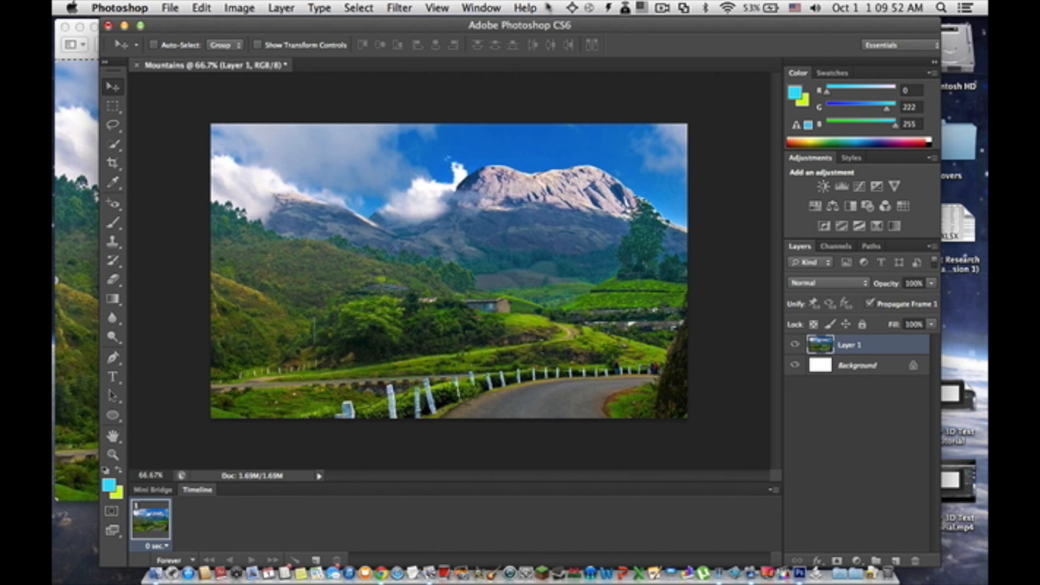
Add a new empty layer above the pasted mountain picture with the default layer settings
{"action": "left_click", "coordinate": [288, 6]}
{"action": "mouse_move", "coordinate": [290, 25]}
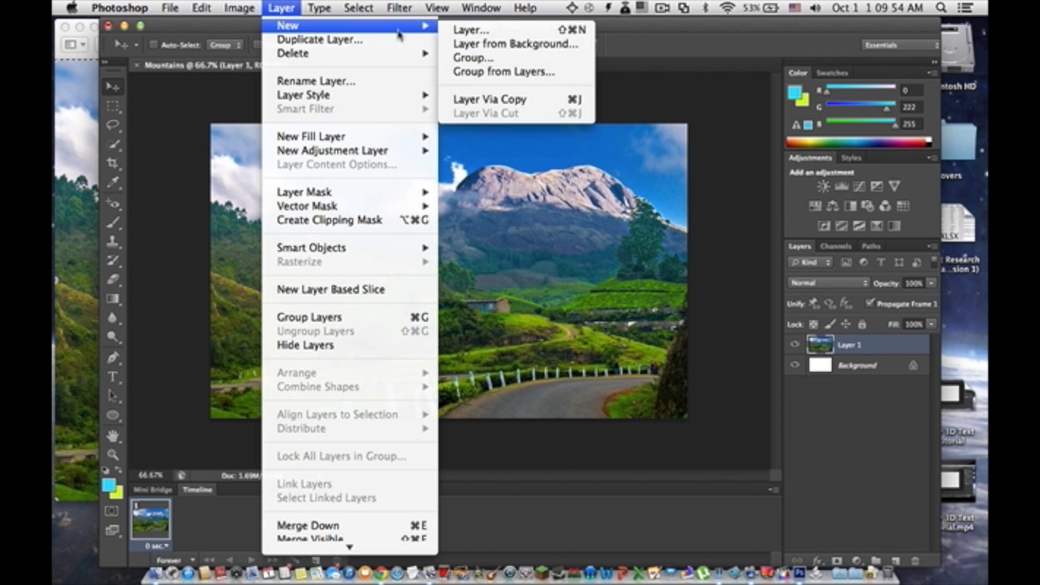
{"action": "left_click", "coordinate": [460, 28]}
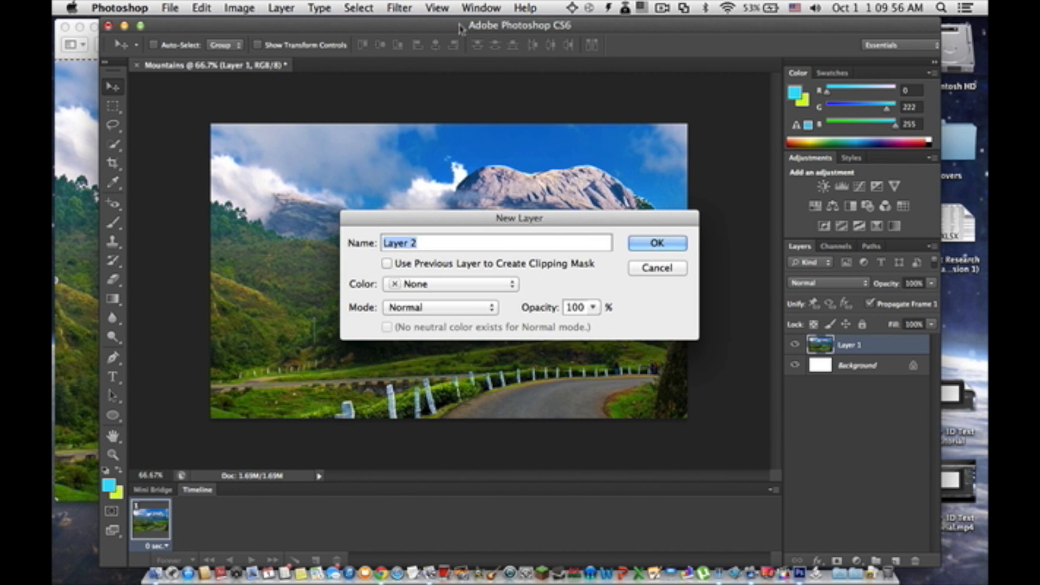
{"action": "key", "text": "Return"}
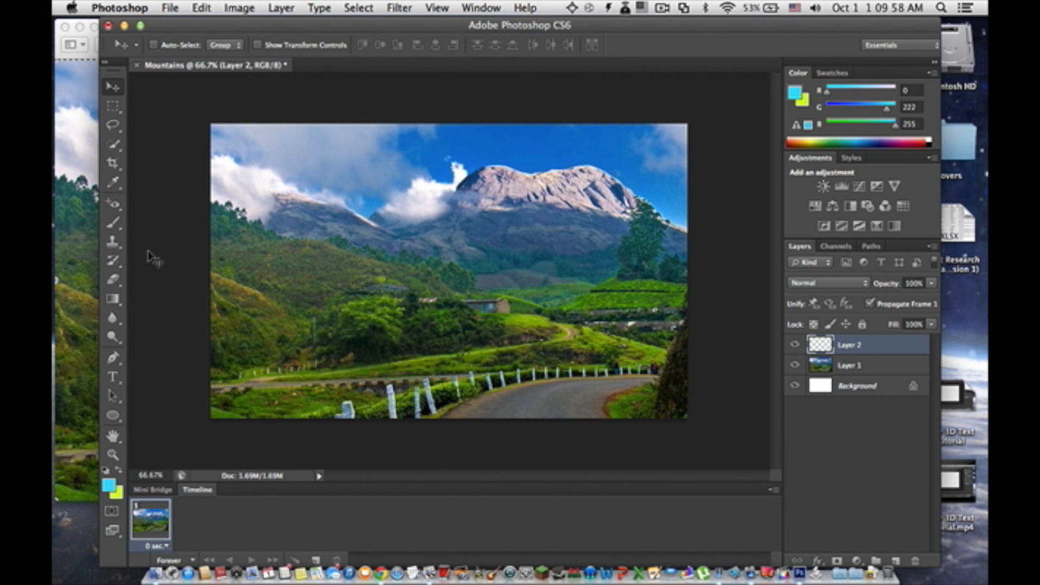
Choose the Brush tool with a hard round brush at 5000 px size and 100% hardness
{"action": "left_click", "coordinate": [114, 224]}
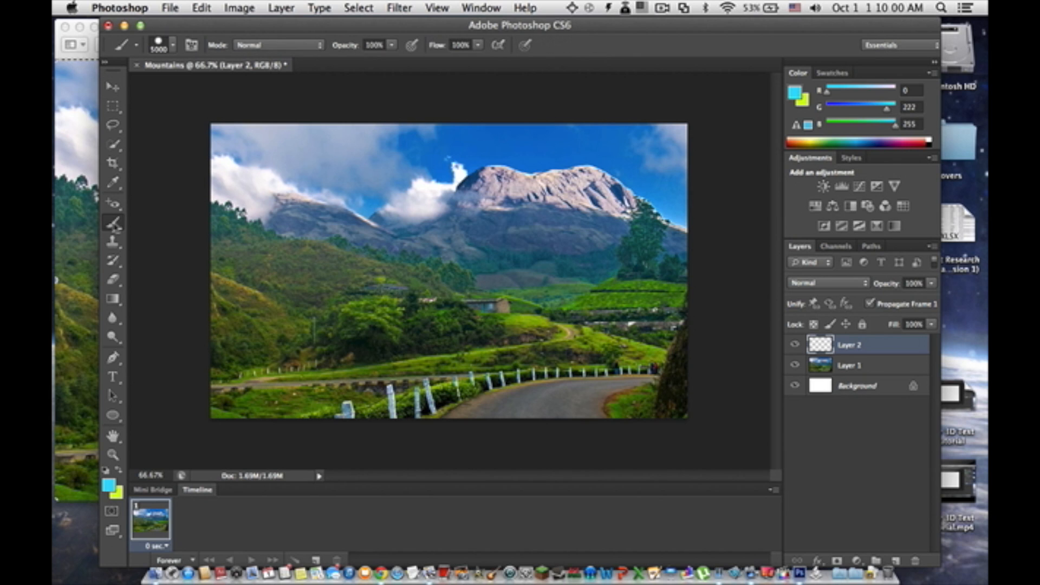
{"action": "left_click", "coordinate": [173, 48]}
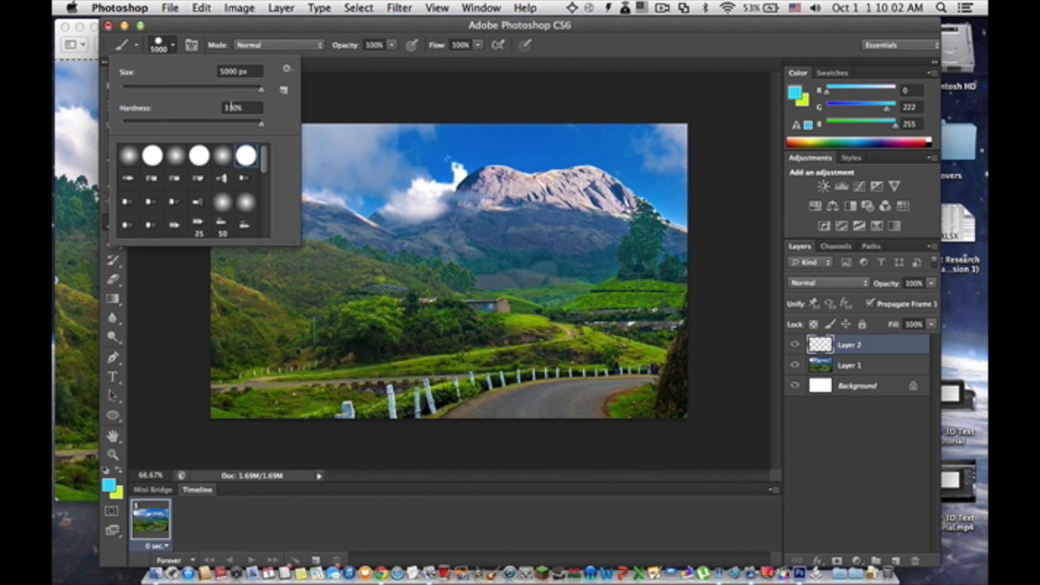
{"action": "left_click_drag", "start_coordinate": [223, 93], "coordinate": [274, 87]}
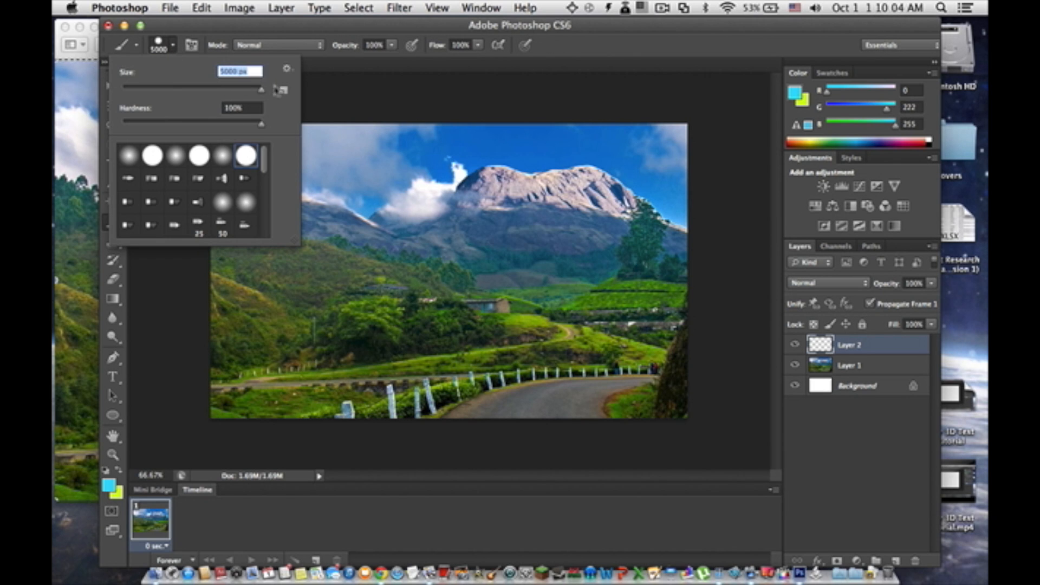
{"action": "left_click", "coordinate": [361, 100]}
{"action": "left_click", "coordinate": [362, 101]}
{"action": "key", "text": "super+z"}
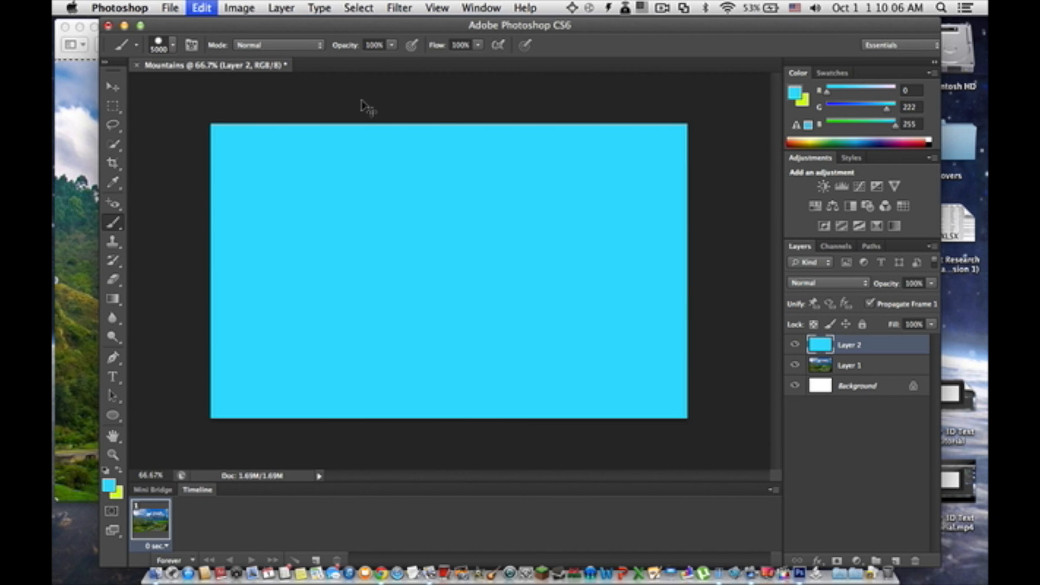
Cover the whole empty layer with cyan #00deff using the 5000 px brush
{"action": "left_click", "coordinate": [795, 93]}
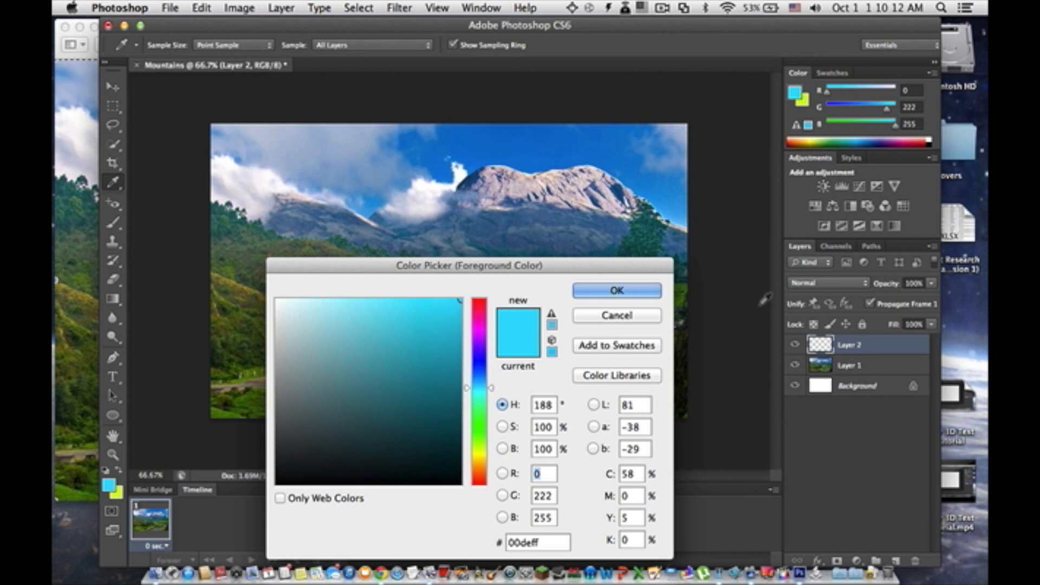
{"action": "left_click", "coordinate": [627, 291]}
{"action": "key", "text": "b"}
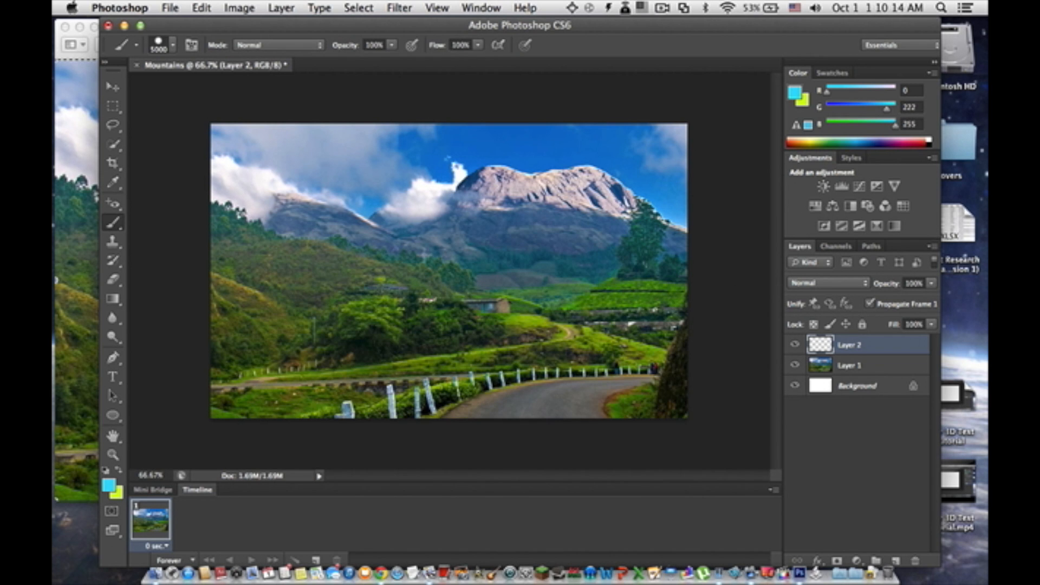
{"action": "left_click", "coordinate": [423, 256]}
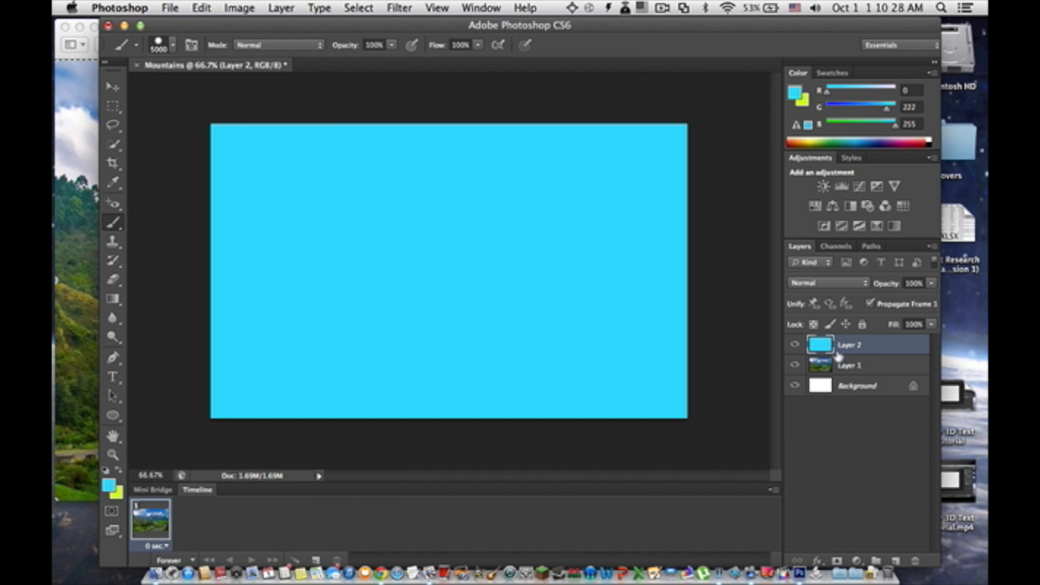
Add the text "Mountains" in black, High Jinks font at 100 pt, over the cyan layer
{"action": "left_click", "coordinate": [113, 377]}
{"action": "left_click", "coordinate": [358, 273]}
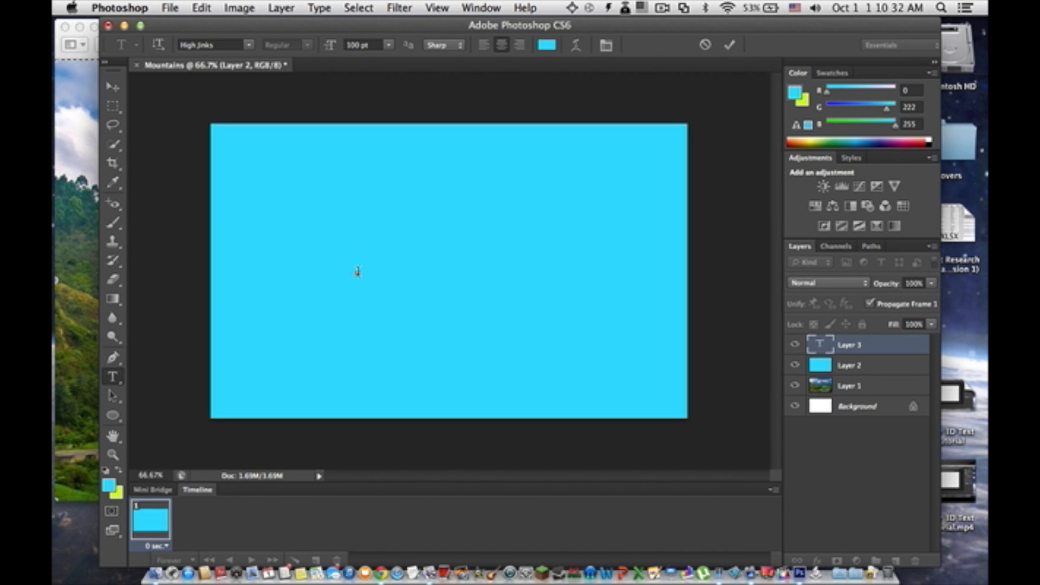
{"action": "type", "text": "u"}
{"action": "left_click", "coordinate": [550, 45]}
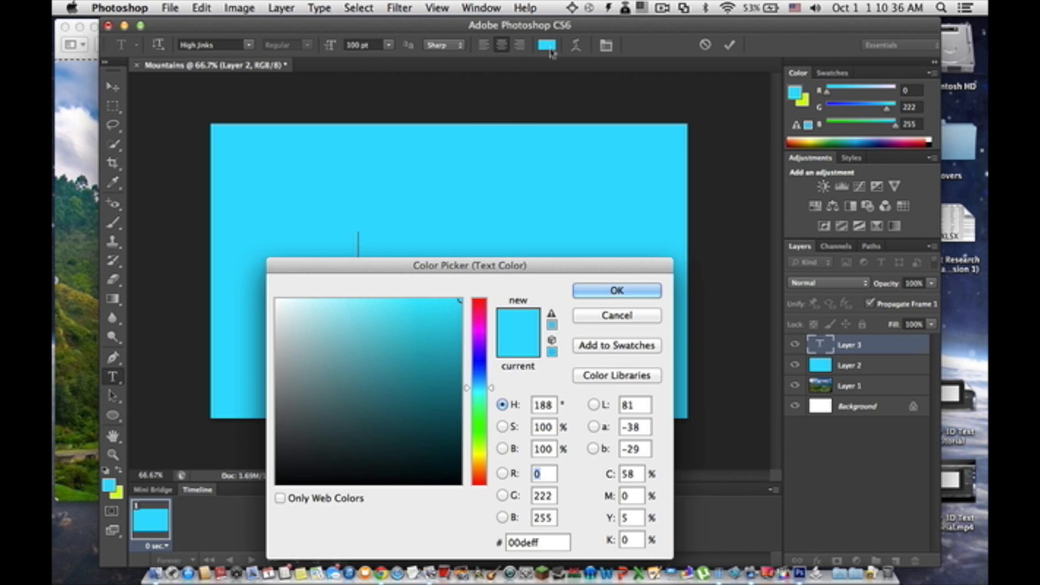
{"action": "mouse_move", "coordinate": [412, 360]}
{"action": "left_mouse_down"}
{"action": "mouse_move", "coordinate": [402, 463]}
{"action": "mouse_move", "coordinate": [364, 486]}
{"action": "left_mouse_up"}
{"action": "left_click", "coordinate": [617, 290]}
{"action": "type", "text": "MOUNT AINS"}
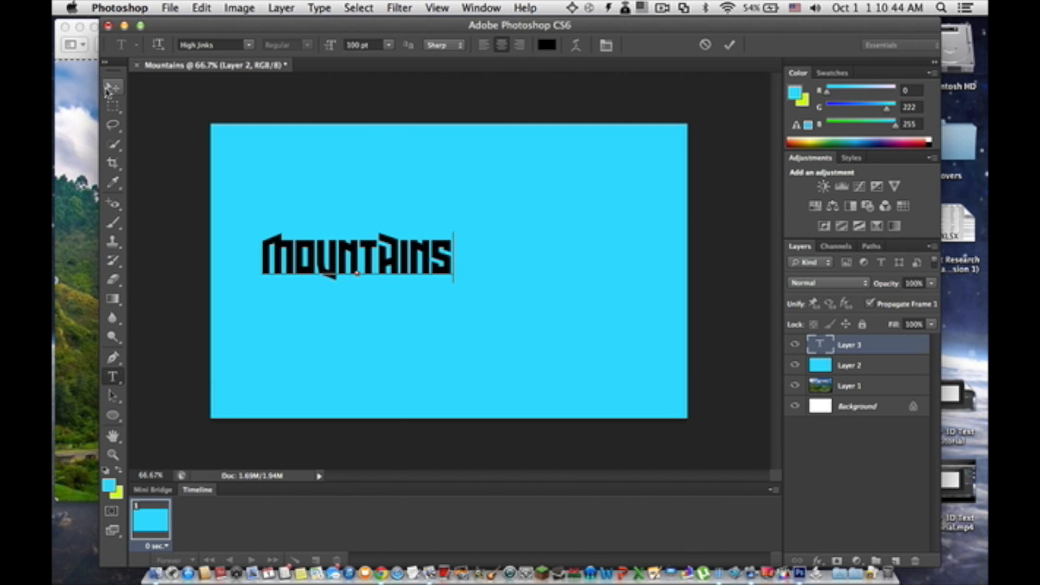
Enlarge the Mountains text with Free Transform to span most of the canvas width and centre it horizontally
{"action": "left_click", "coordinate": [107, 90]}
{"action": "key", "text": "super+t"}
{"action": "left_click_drag", "start_coordinate": [454, 282], "coordinate": [656, 306]}
{"action": "key", "text": "Return"}
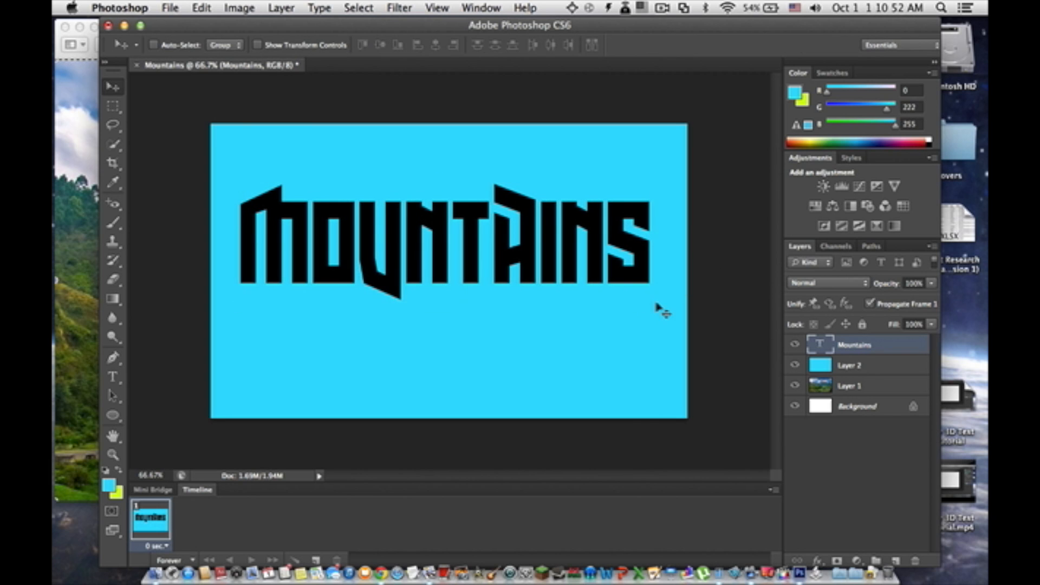
{"action": "left_click_drag", "start_coordinate": [353, 241], "coordinate": [359, 244]}
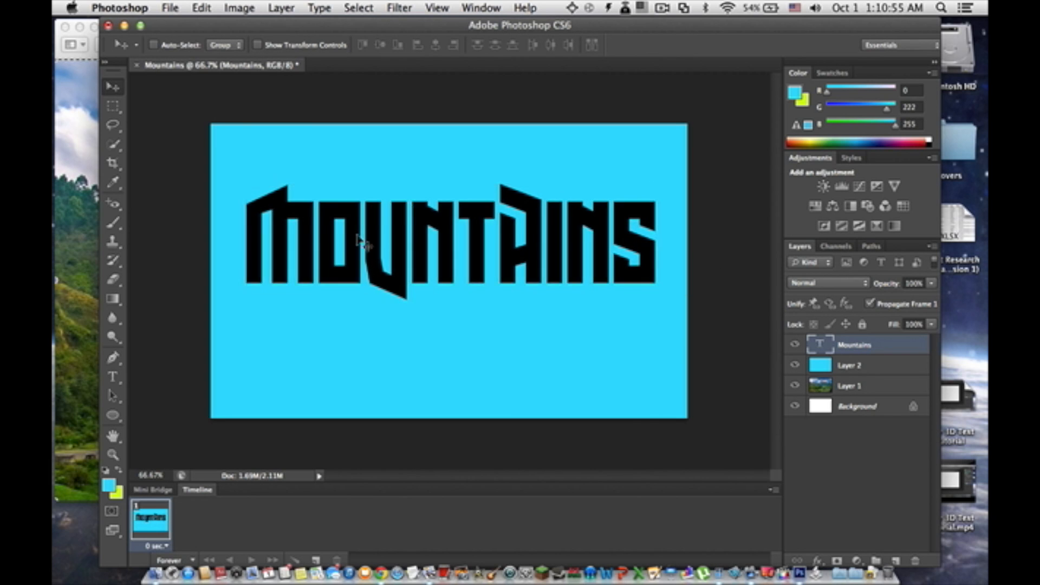
Merge the Mountains text layer with the cyan Layer 2 into one layer
{"action": "left_click", "coordinate": [859, 367], "text": "shift"}
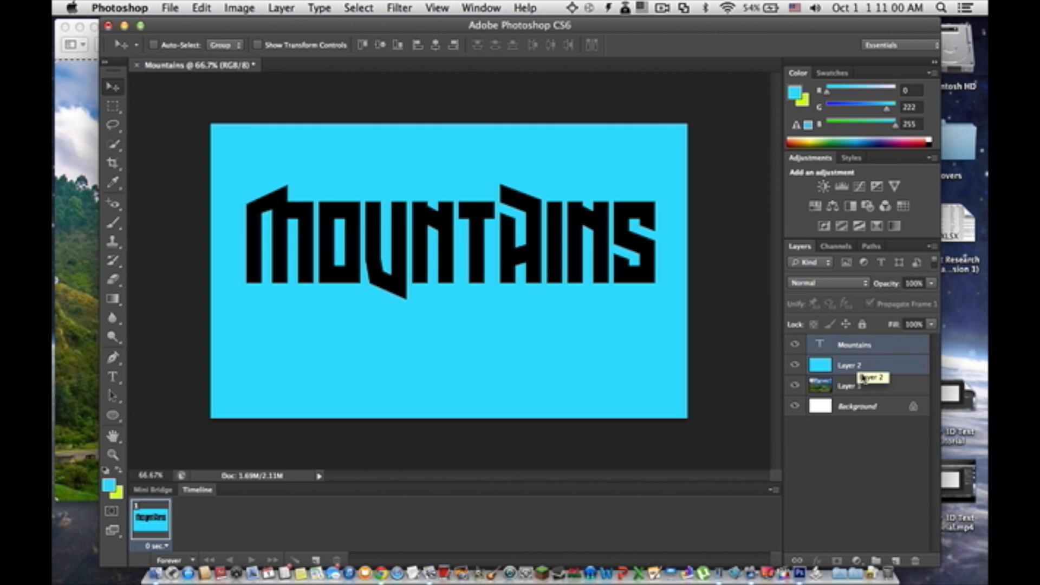
{"action": "right_click", "coordinate": [861, 371]}
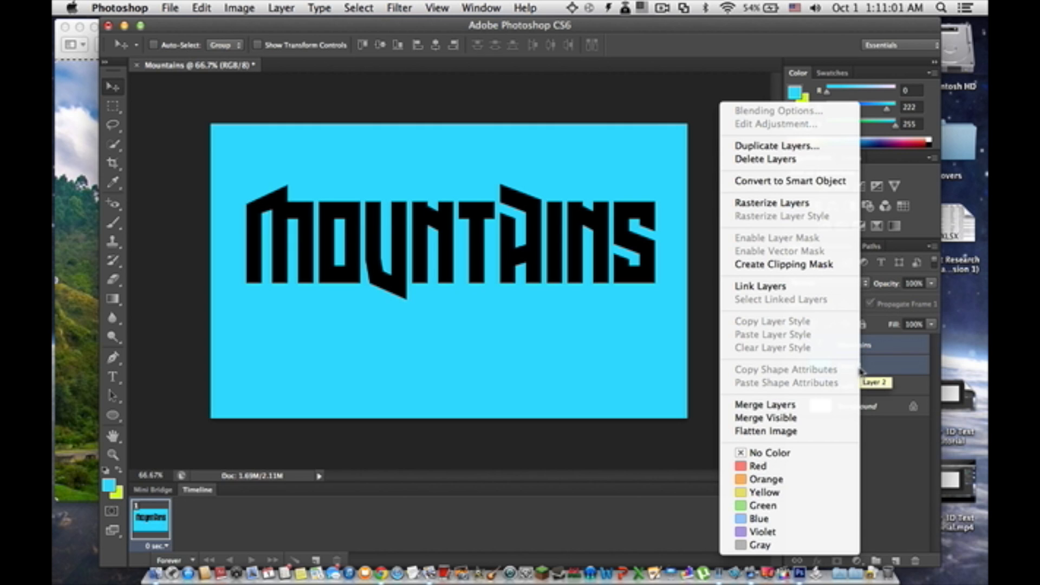
{"action": "left_click", "coordinate": [768, 406]}
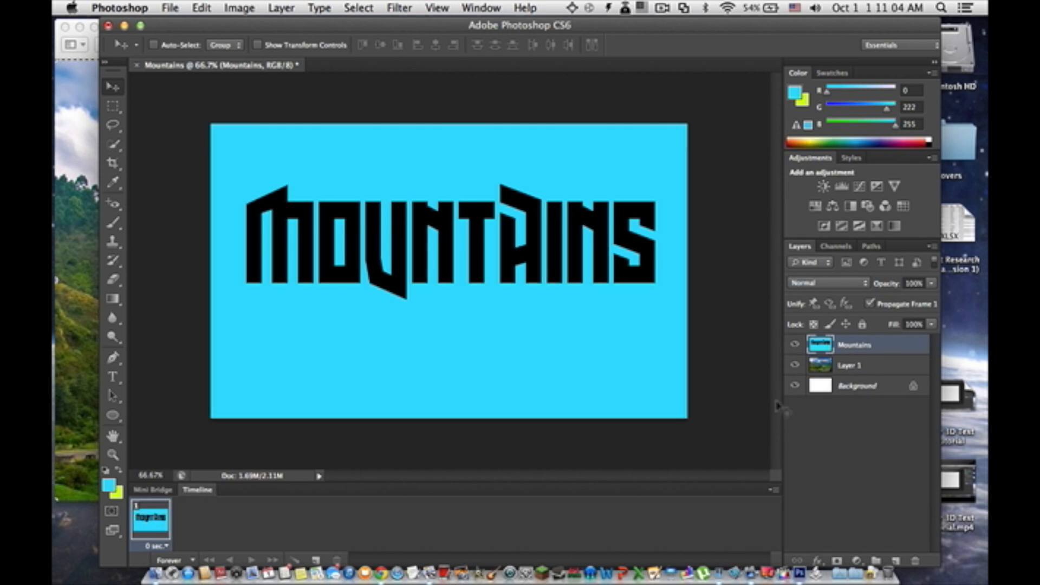
Select every black letter of the Mountains text with the Quick Selection tool and delete them to cut through to the picture
{"action": "left_click", "coordinate": [114, 144]}
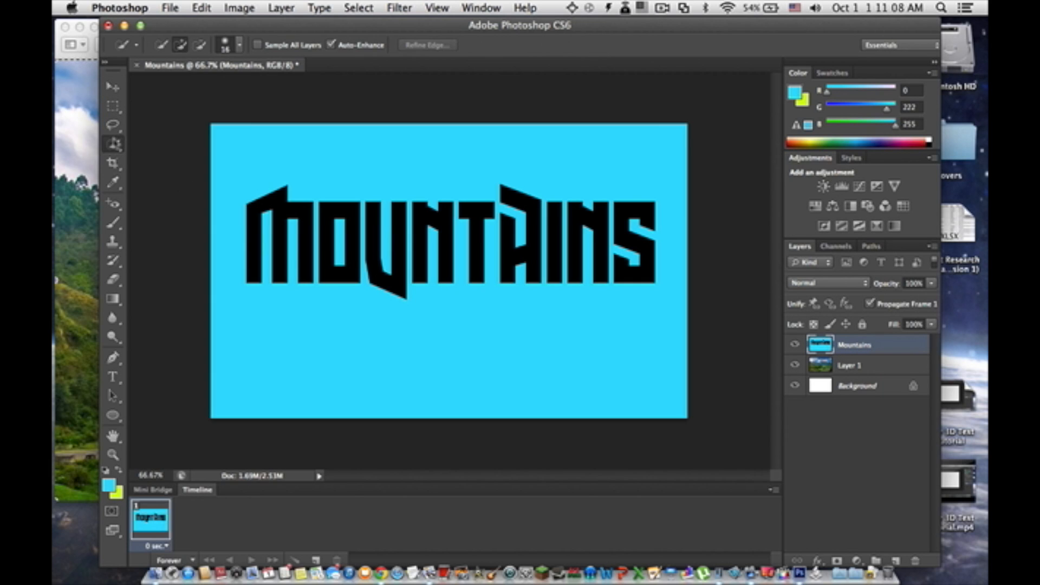
{"action": "left_click", "coordinate": [257, 228]}
{"action": "left_click", "coordinate": [334, 213]}
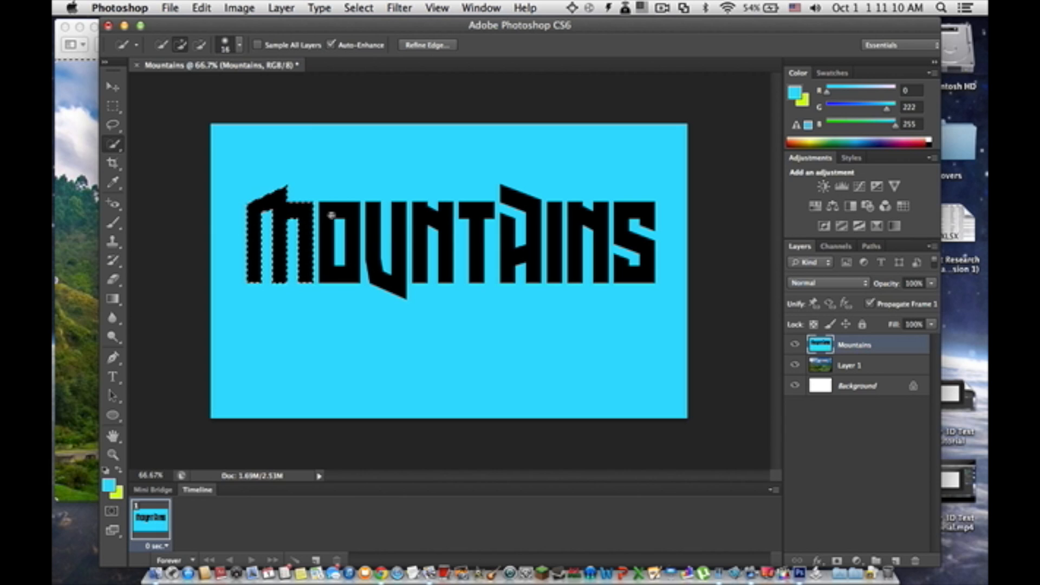
{"action": "left_click", "coordinate": [375, 211]}
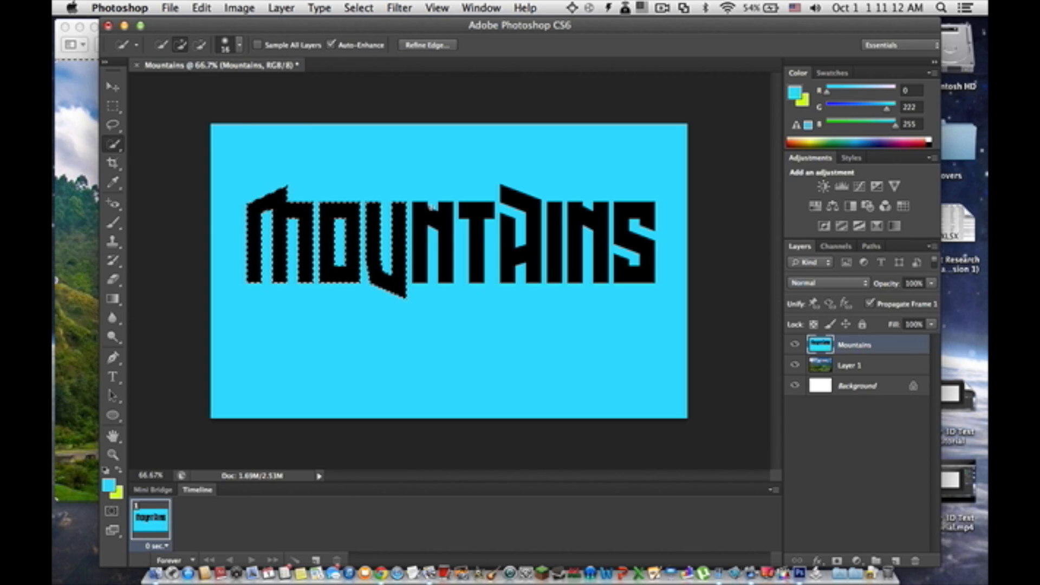
{"action": "left_click", "coordinate": [422, 213]}
{"action": "left_click", "coordinate": [479, 213]}
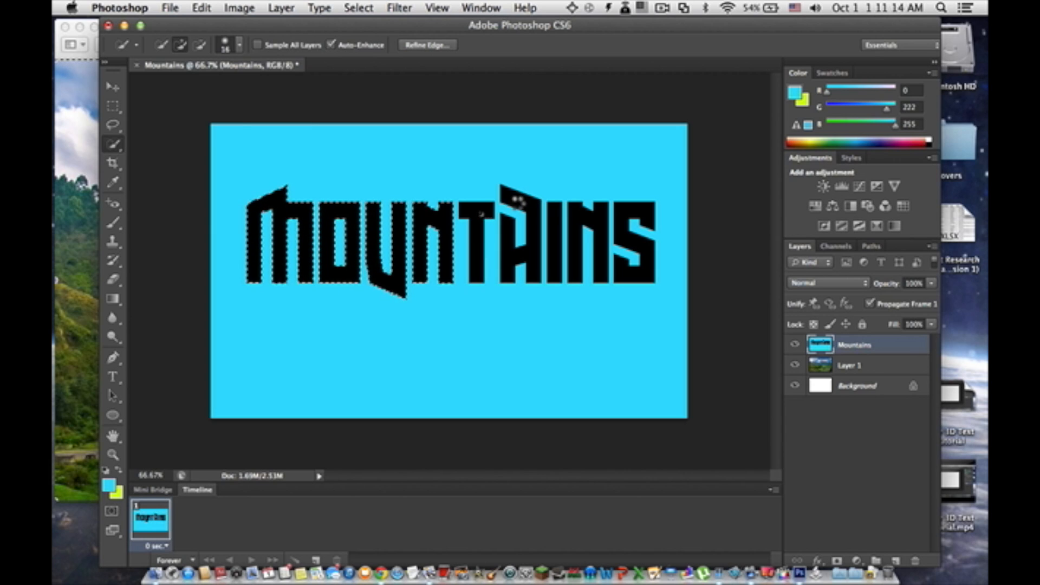
{"action": "left_click", "coordinate": [518, 201]}
{"action": "left_click", "coordinate": [556, 215]}
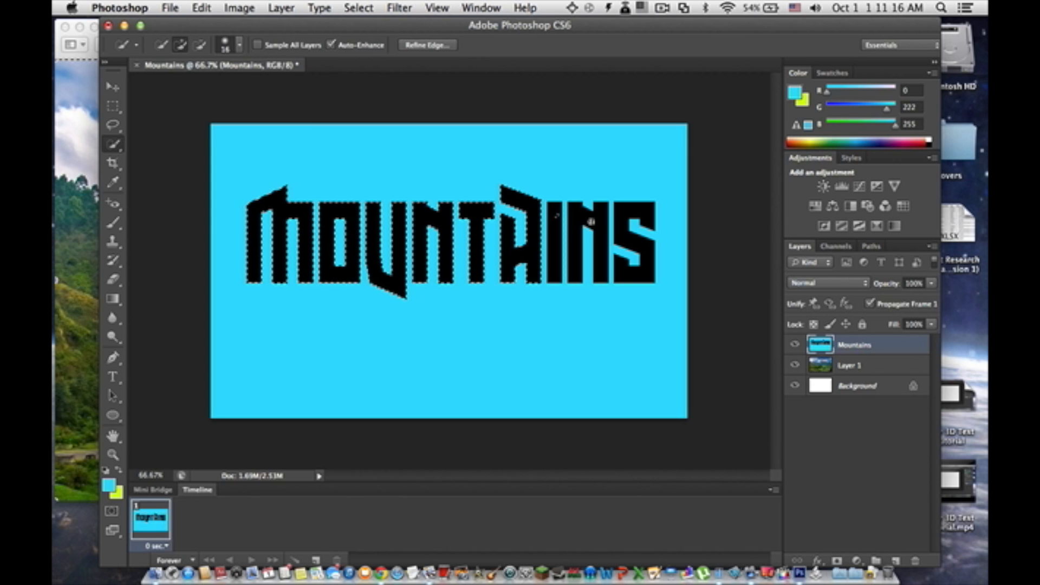
{"action": "left_click", "coordinate": [591, 221]}
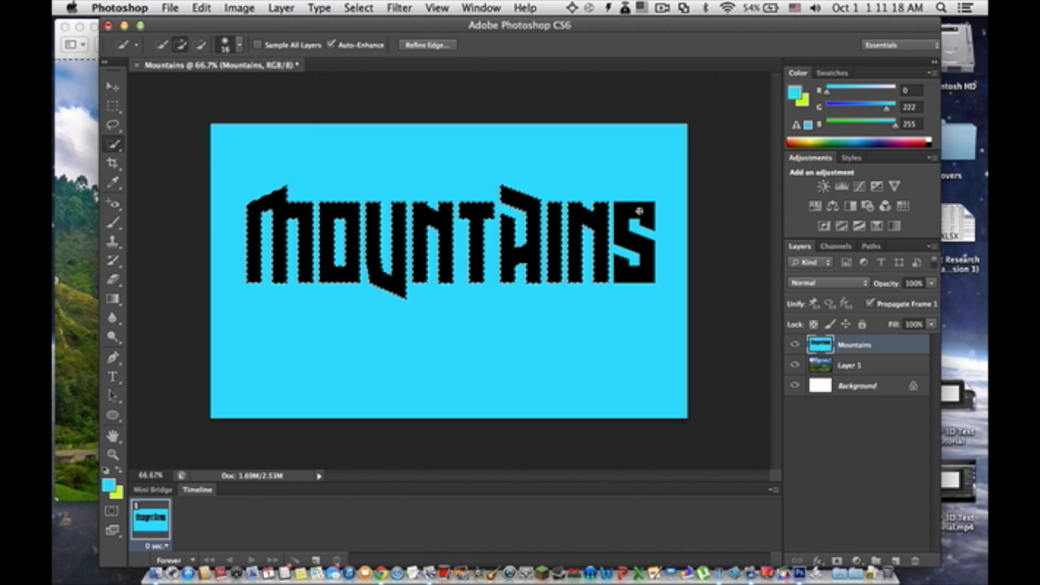
{"action": "left_click", "coordinate": [639, 210]}
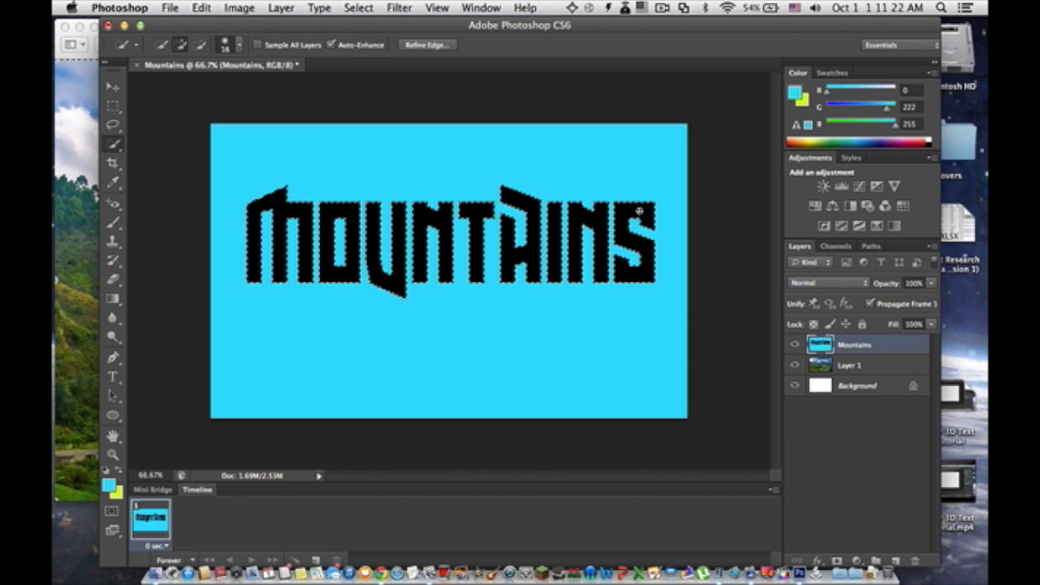
{"action": "key", "text": "Delete"}
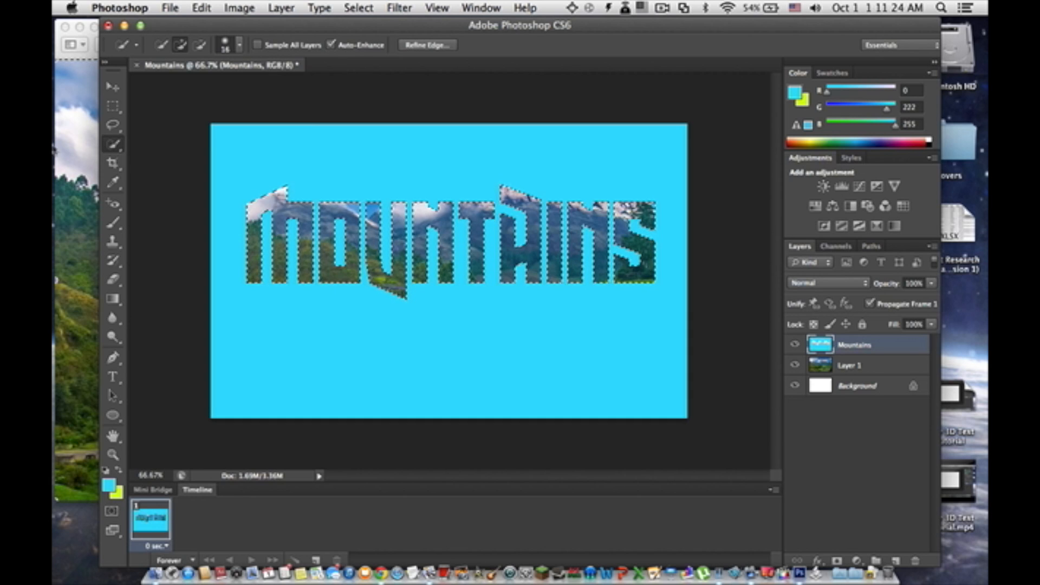
Deselect the letter shapes and enlarge the cyan Mountains layer slightly past the canvas edges with Free Transform, shifting it slightly upward
{"action": "left_click", "coordinate": [116, 107]}
{"action": "left_click", "coordinate": [296, 189]}
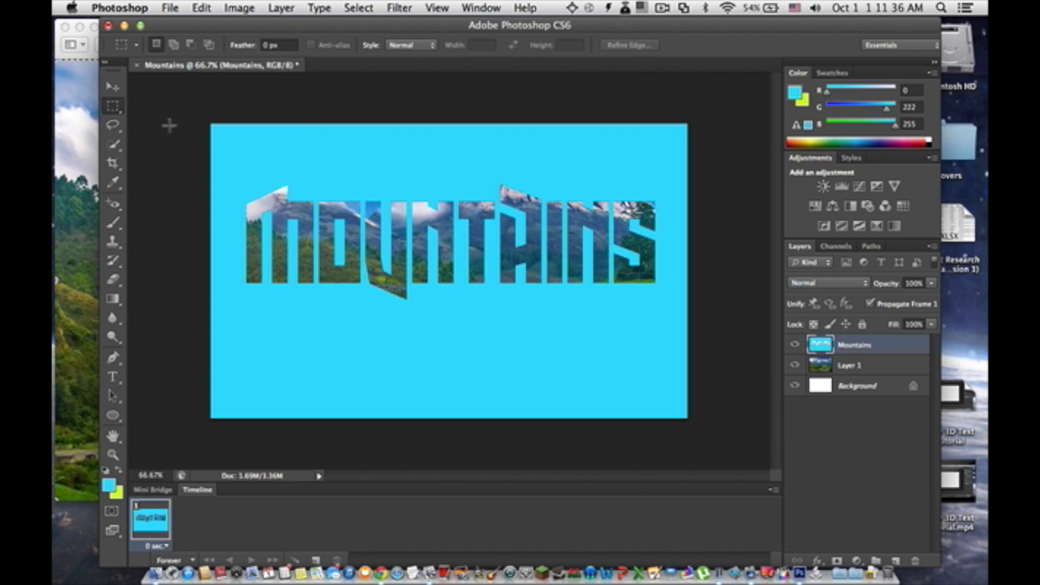
{"action": "left_click", "coordinate": [122, 89]}
{"action": "key", "text": "super+t"}
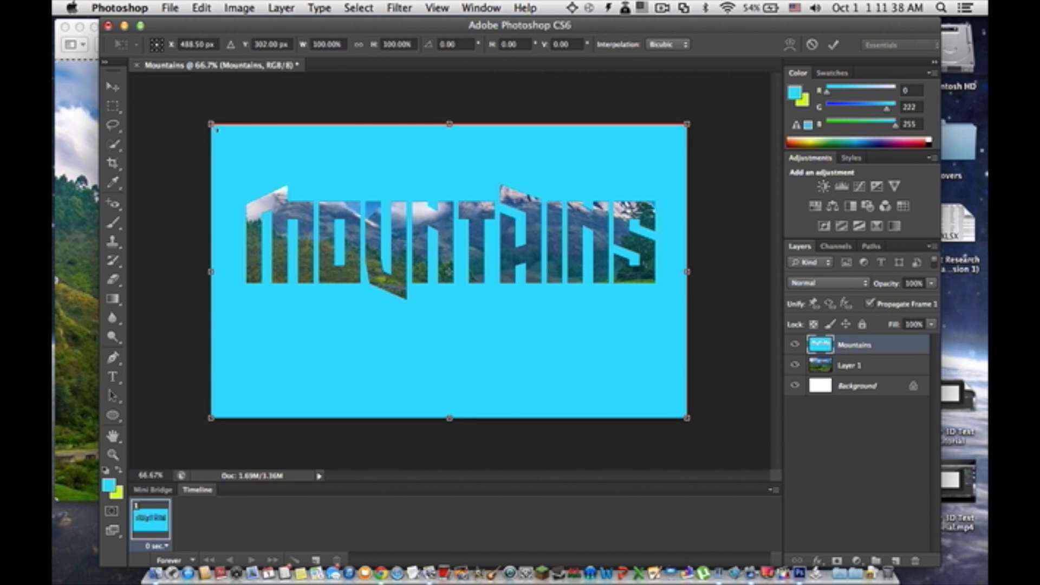
{"action": "left_click_drag", "start_coordinate": [207, 119], "coordinate": [197, 95]}
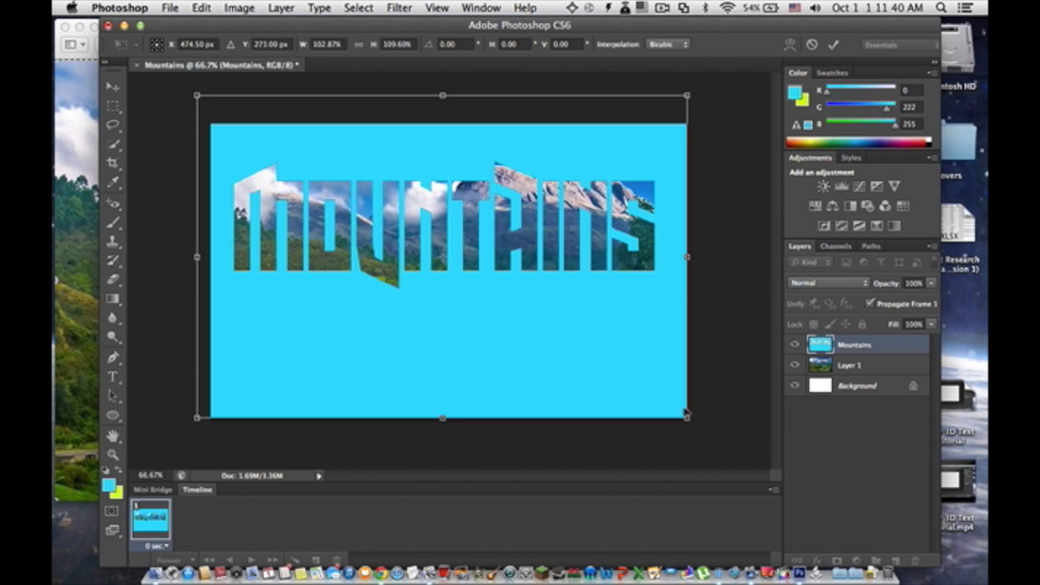
{"action": "left_click_drag", "start_coordinate": [690, 419], "coordinate": [708, 437]}
{"action": "left_click_drag", "start_coordinate": [486, 295], "coordinate": [485, 287]}
{"action": "key", "text": "Return"}
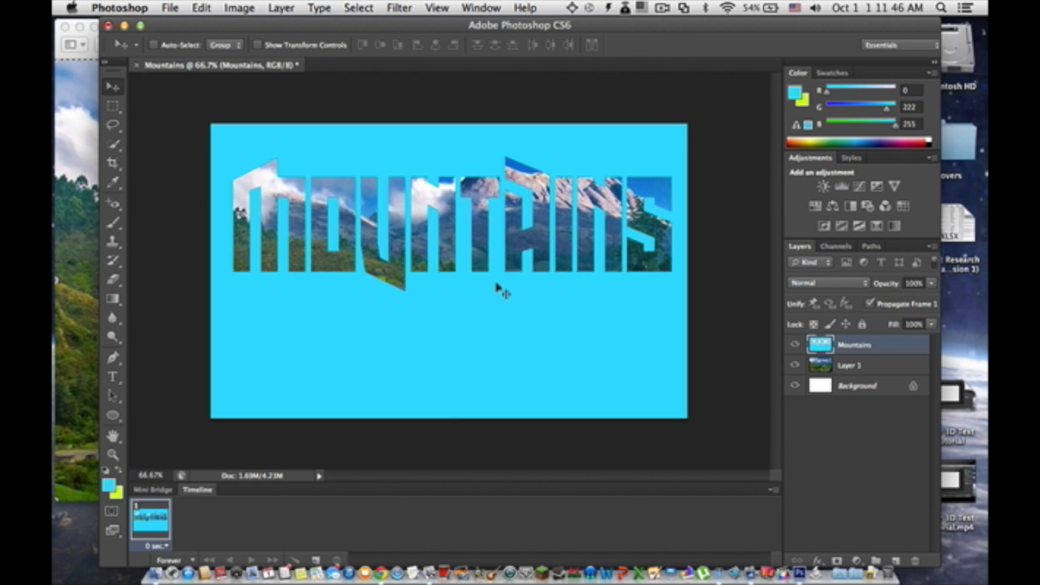
Move the mountain photo on Layer 1 slightly down so the rocky peak shows through the cut-out letters
{"action": "left_click", "coordinate": [873, 371]}
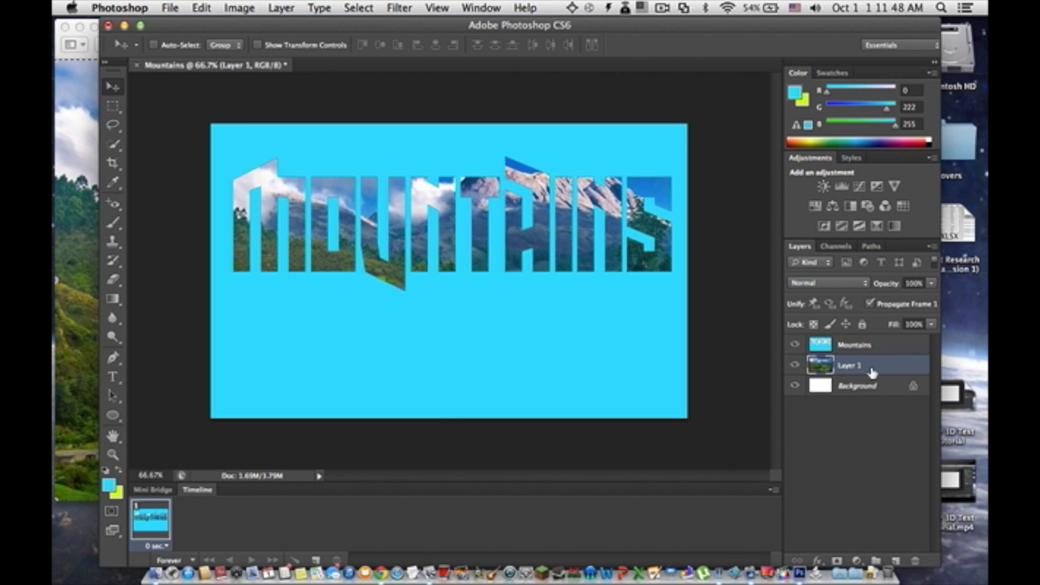
{"action": "left_click_drag", "start_coordinate": [573, 302], "coordinate": [575, 323]}
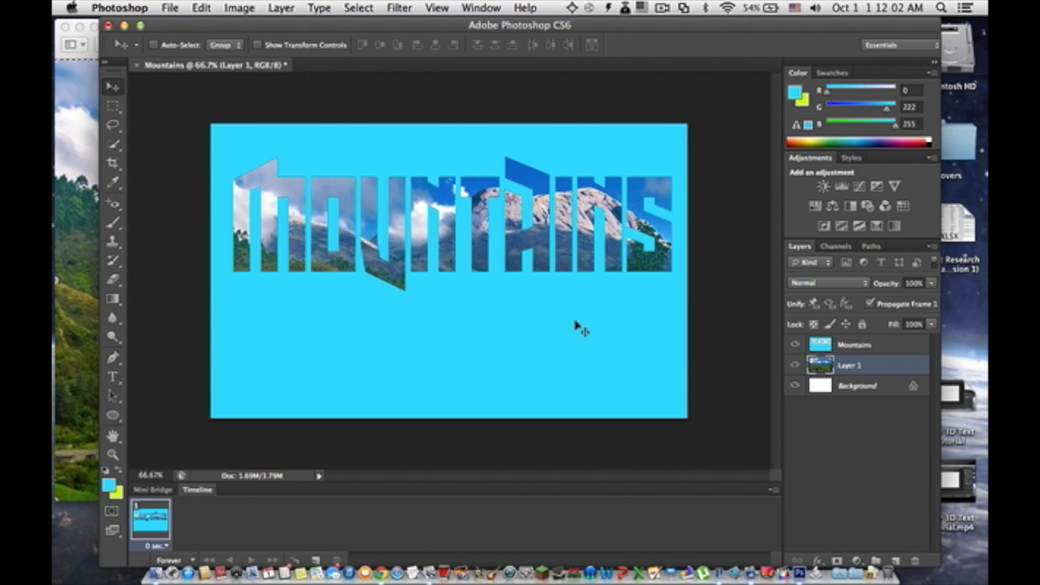